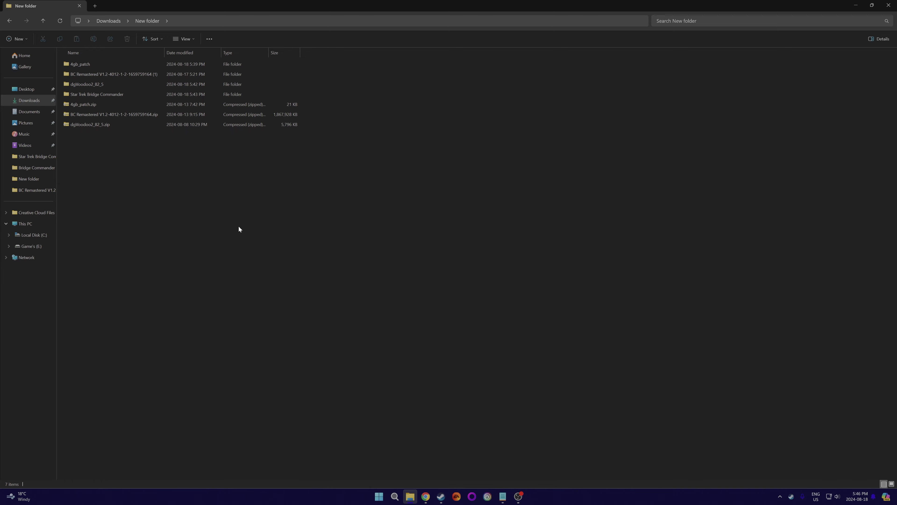
Switch to Chrome, which shows the GOG.com Star Trek: Bridge Commander store page (C$ 13.49)
key("alt+Tab")
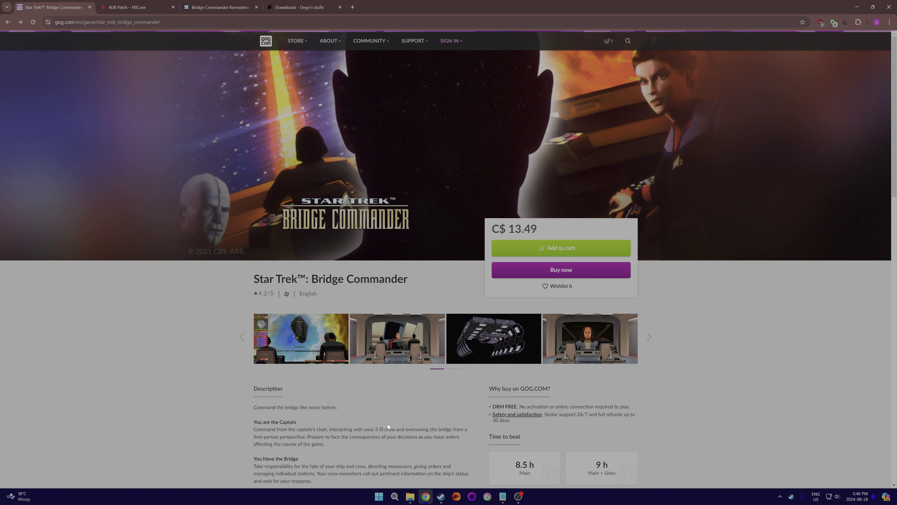
Skim the GOG Bridge Commander description, then switch back to the New folder in File Explorer
scroll(359, 405, "down", 6)
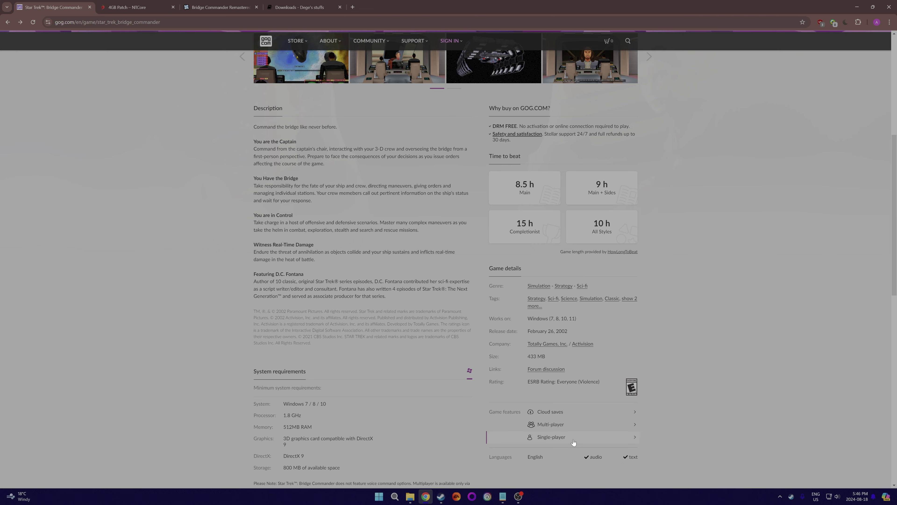
scroll(565, 431, "up", 3)
scroll(410, 419, "up", 5)
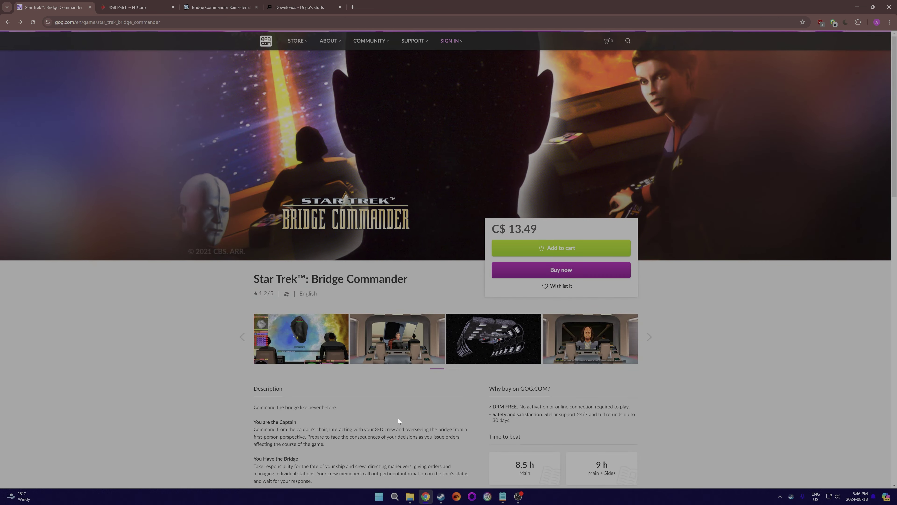
scroll(398, 417, "down", 3)
scroll(398, 416, "up", 3)
double_click(680, 346)
mouse_move(427, 501)
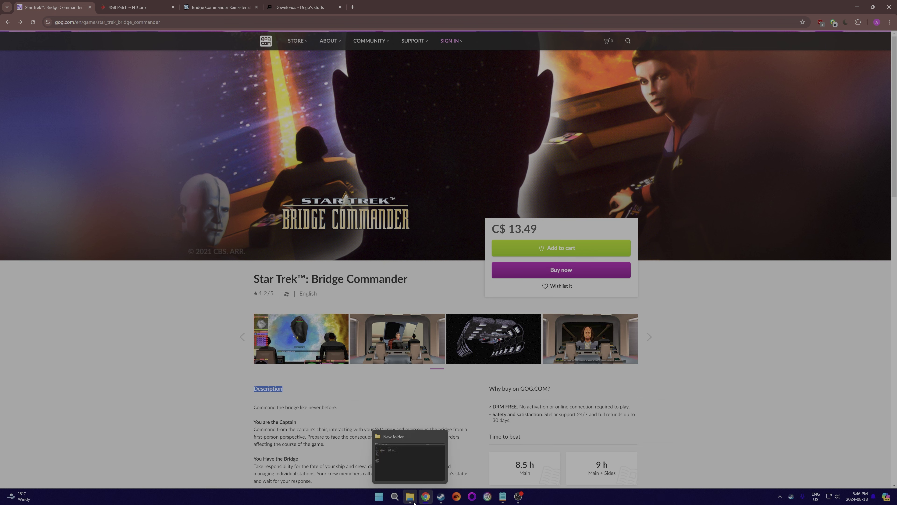
left_click(407, 461)
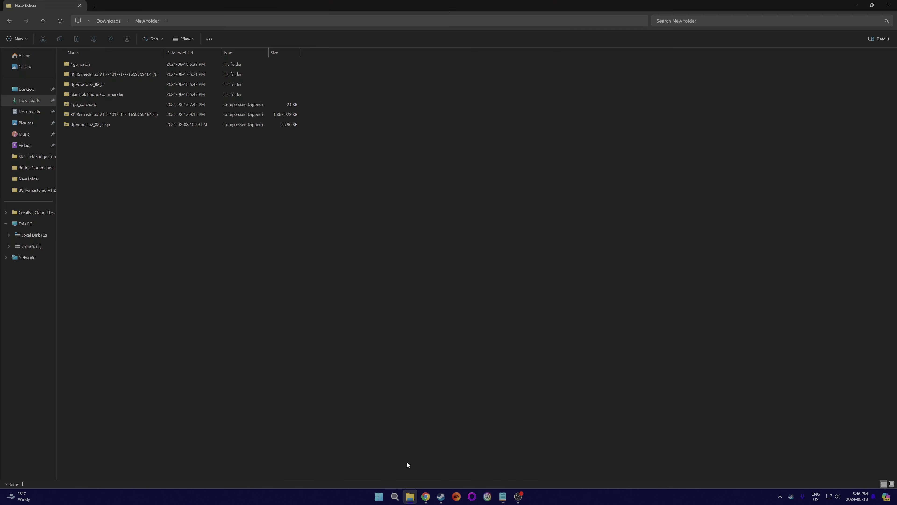
double_click(114, 96)
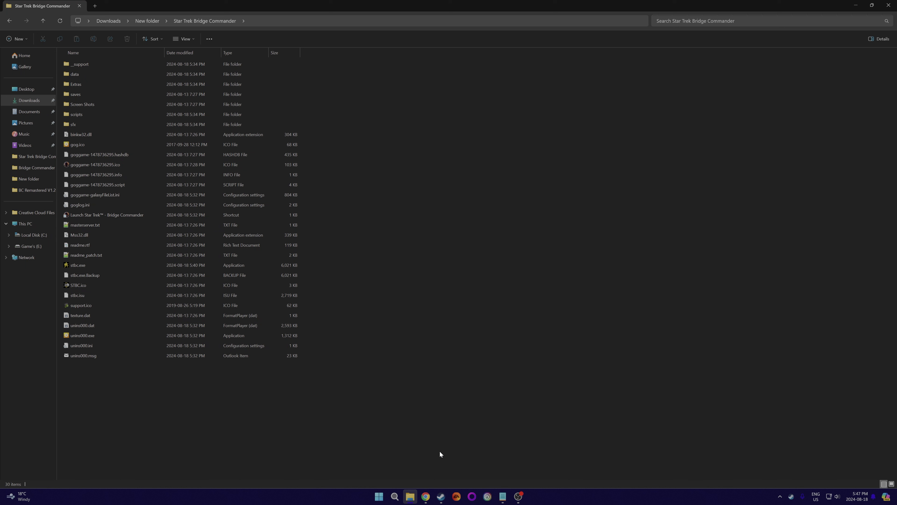
left_click(9, 20)
left_click(285, 249)
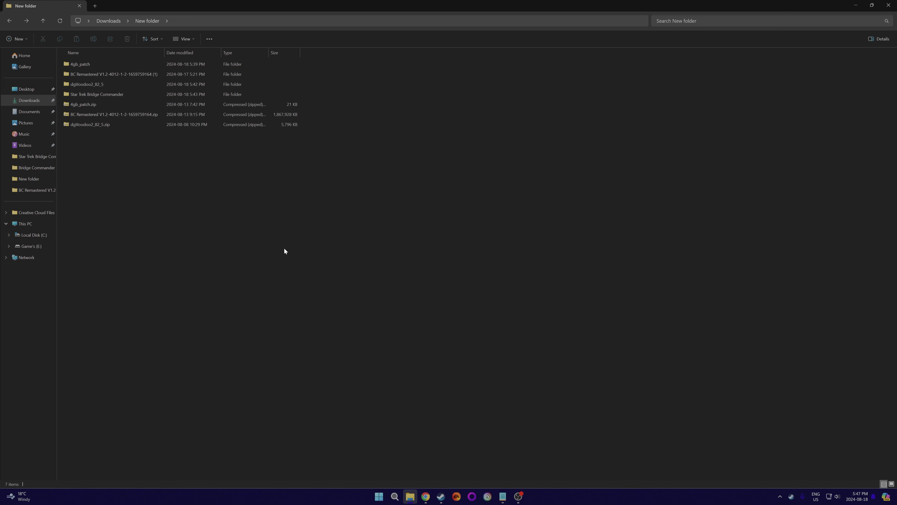
Inspect the 4gb_patch folder and the 4gb_patch.exe inside 4gb_patch.zip
double_click(103, 64)
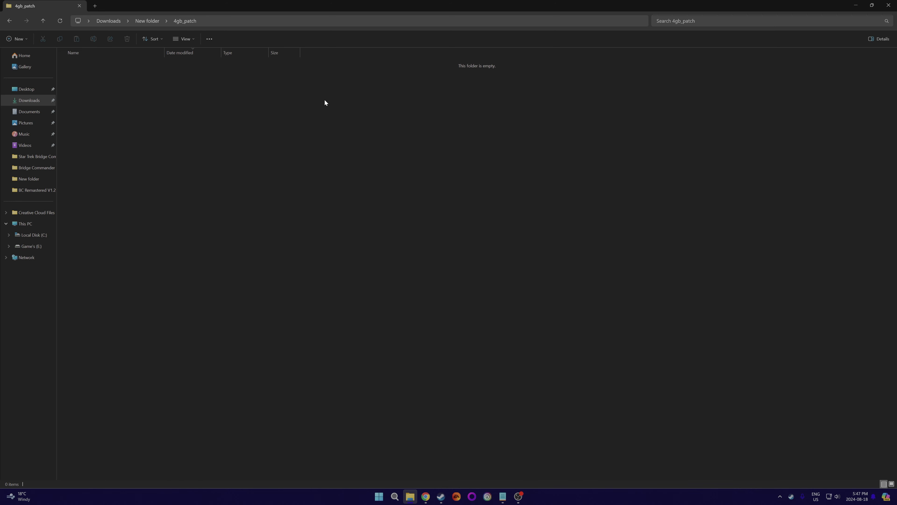
left_click(8, 22)
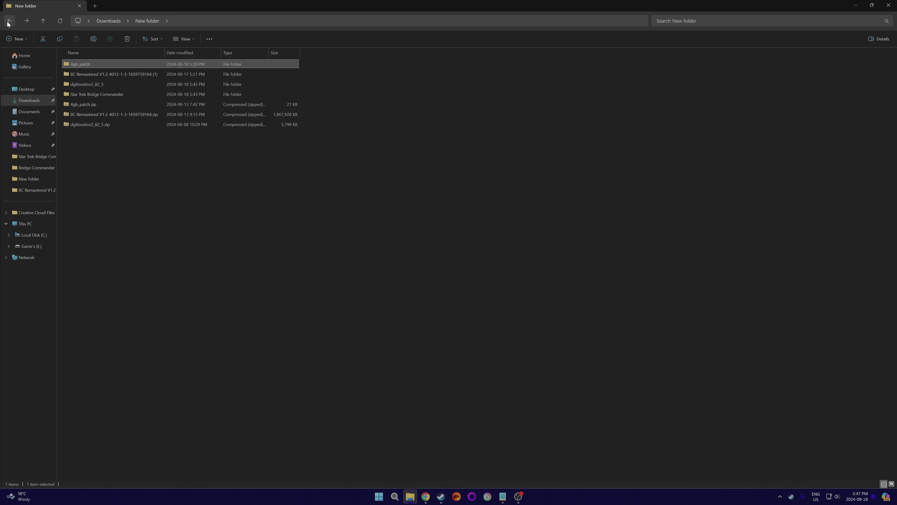
double_click(92, 104)
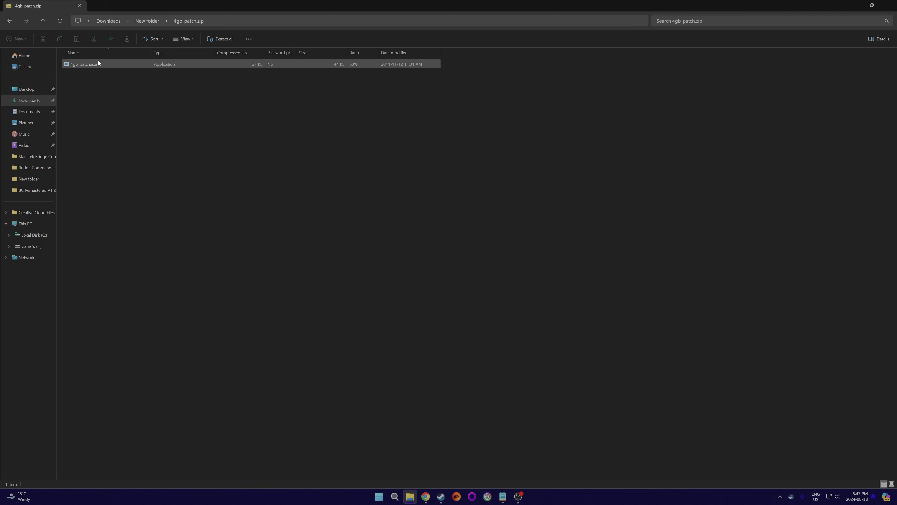
left_click(92, 66)
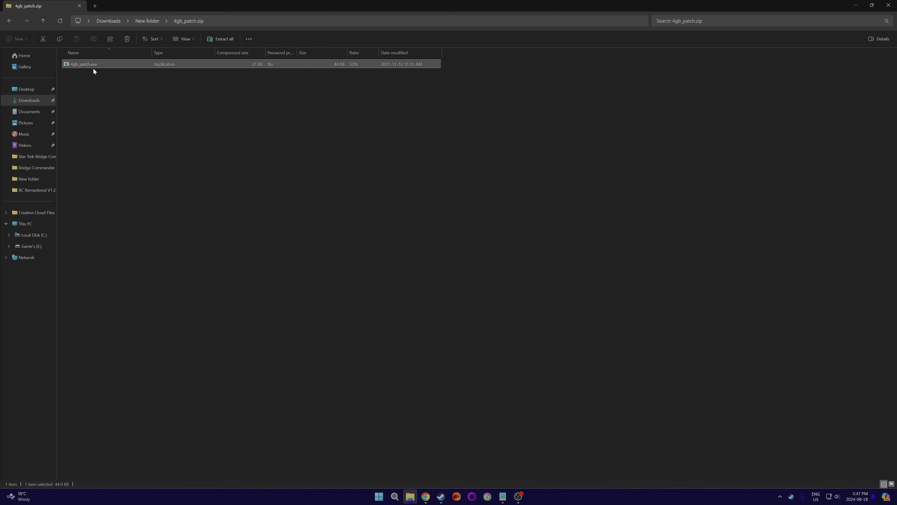
mouse_move(90, 65)
left_mouse_down()
mouse_move(96, 86)
mouse_move(81, 64)
left_mouse_up()
right_click(81, 63)
left_click(9, 22)
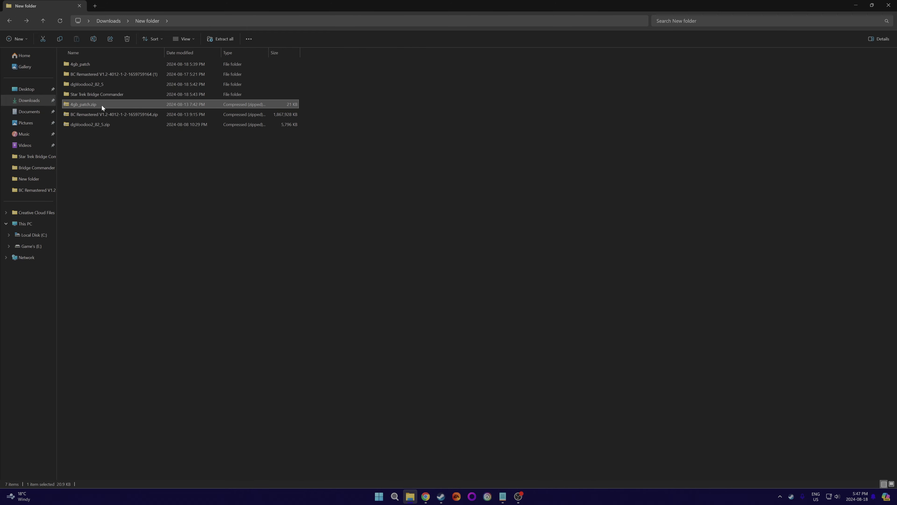
Extract 4gb_patch.zip into the 4gb_patch folder
right_click(102, 105)
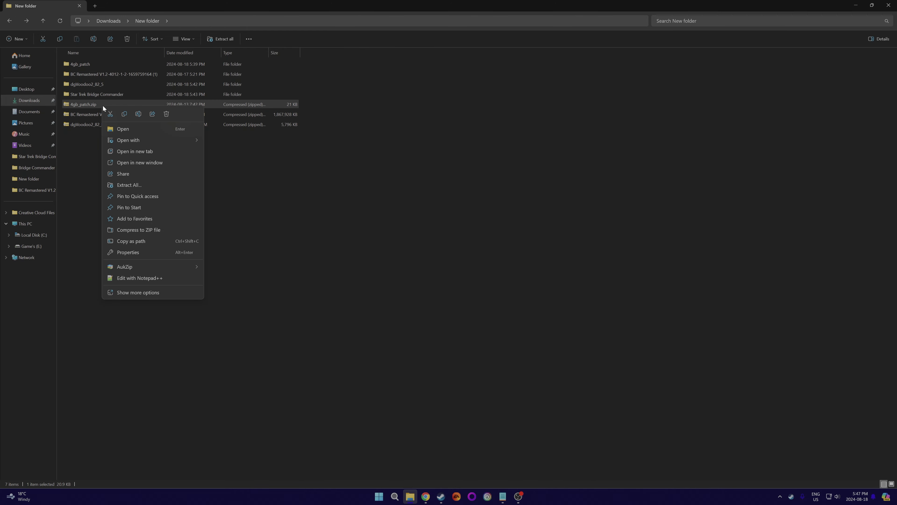
left_click(138, 187)
left_click(505, 320)
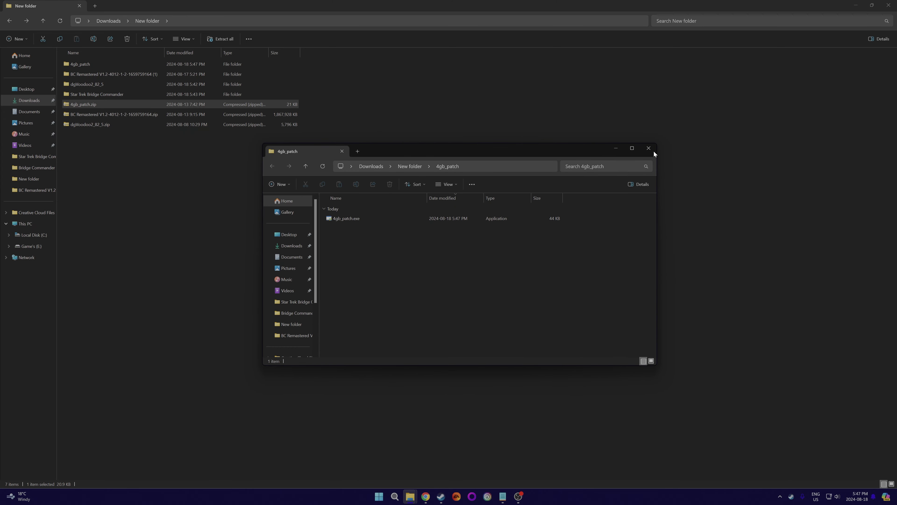
left_click(650, 148)
Cut the extracted 4gb_patch.exe and open the Star Trek Bridge Commander folder
left_click(100, 65)
double_click(100, 64)
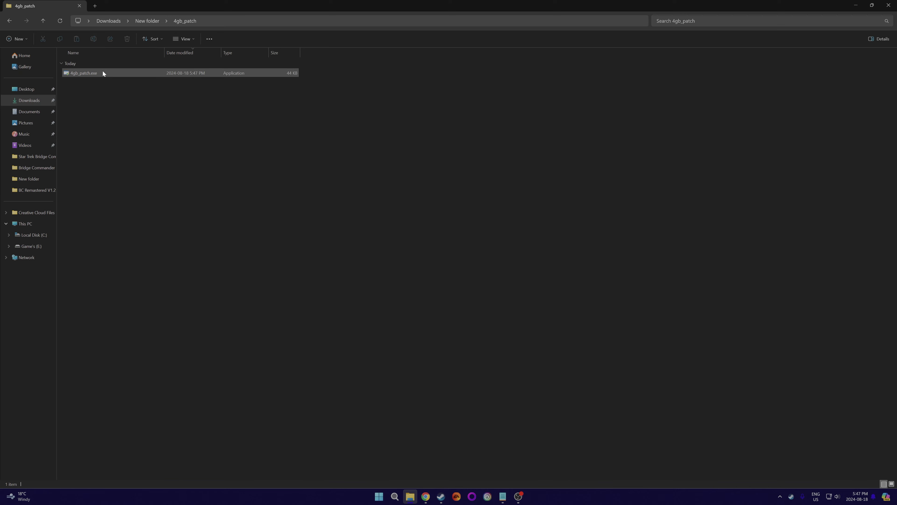
right_click(110, 73)
left_click(119, 85)
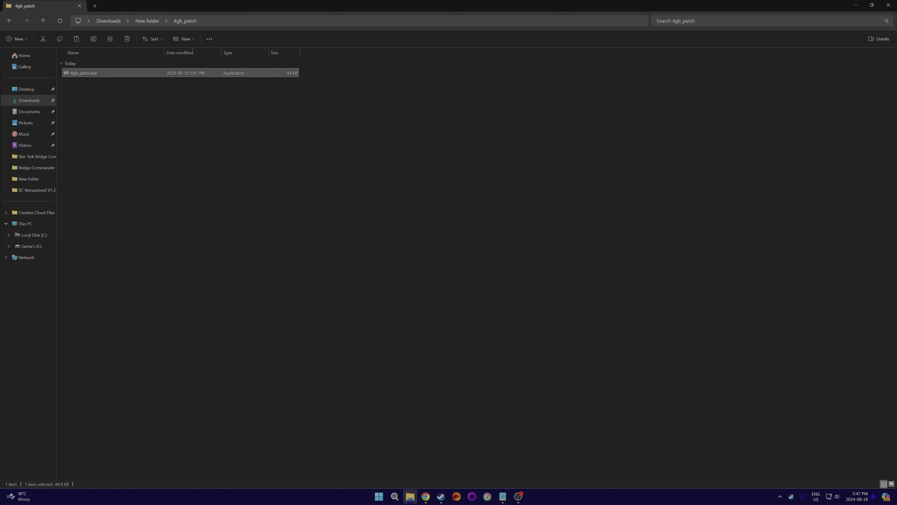
left_click(9, 21)
double_click(107, 94)
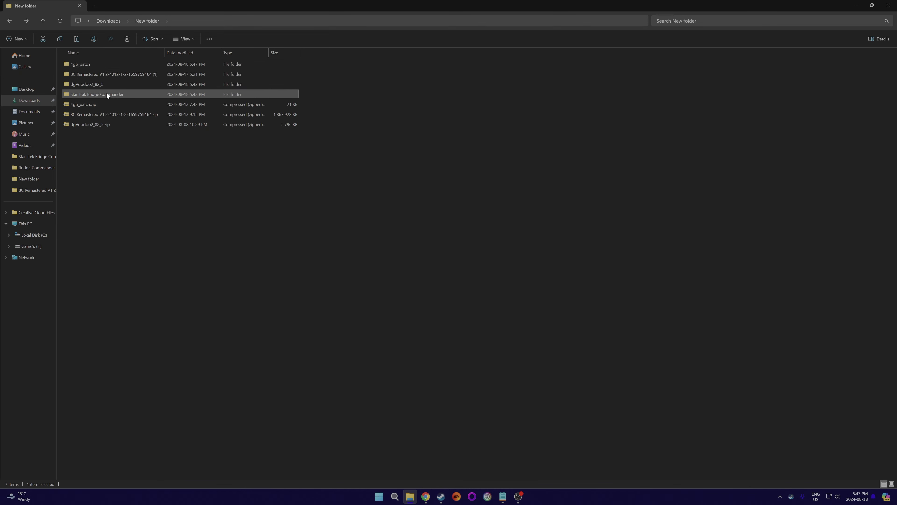
Paste 4gb_patch.exe into the game folder and run it to patch stbc.exe
right_click(515, 256)
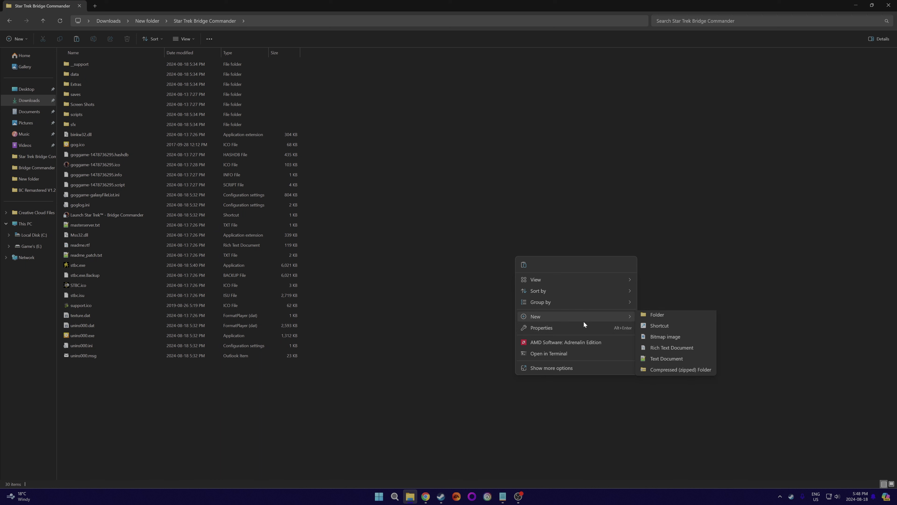
left_click(524, 263)
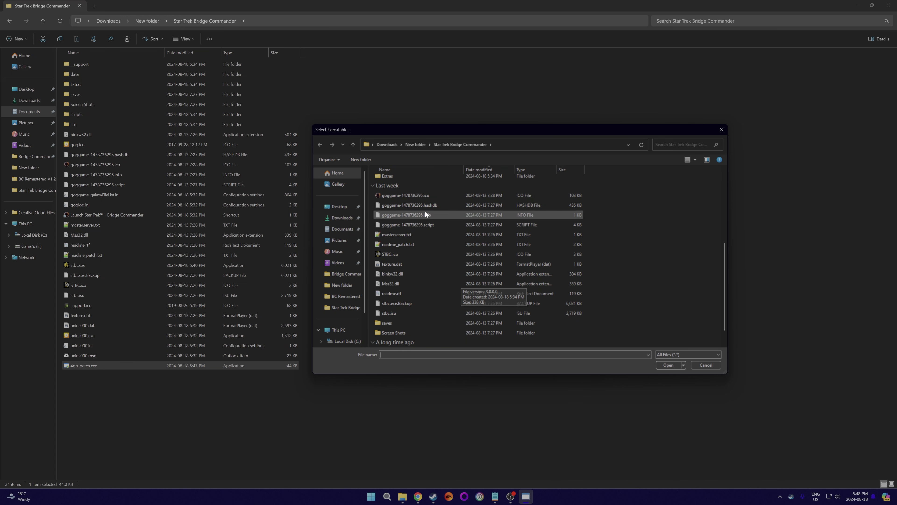
scroll(434, 337, "up", 5)
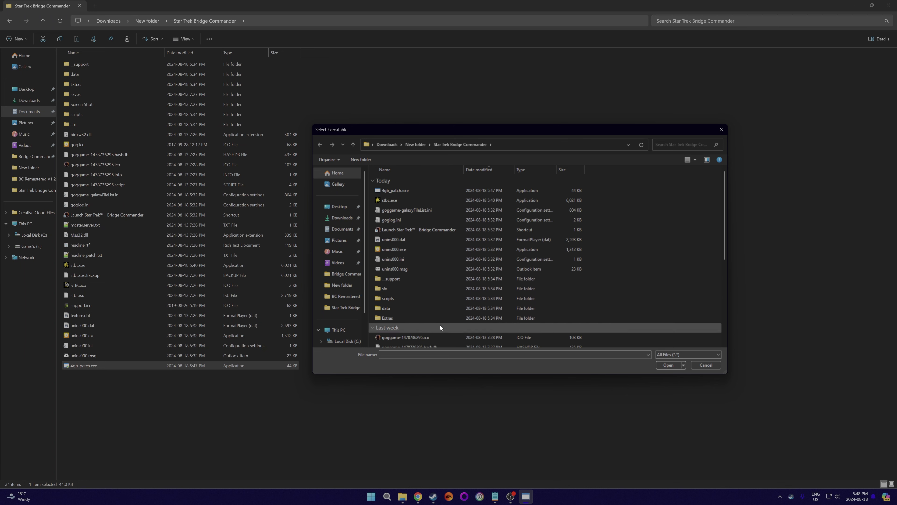
double_click(399, 202)
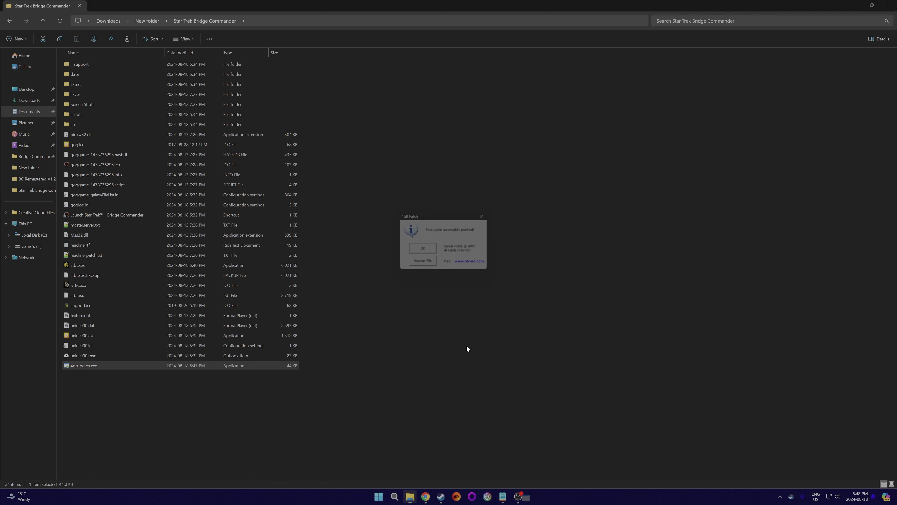
left_click(425, 252)
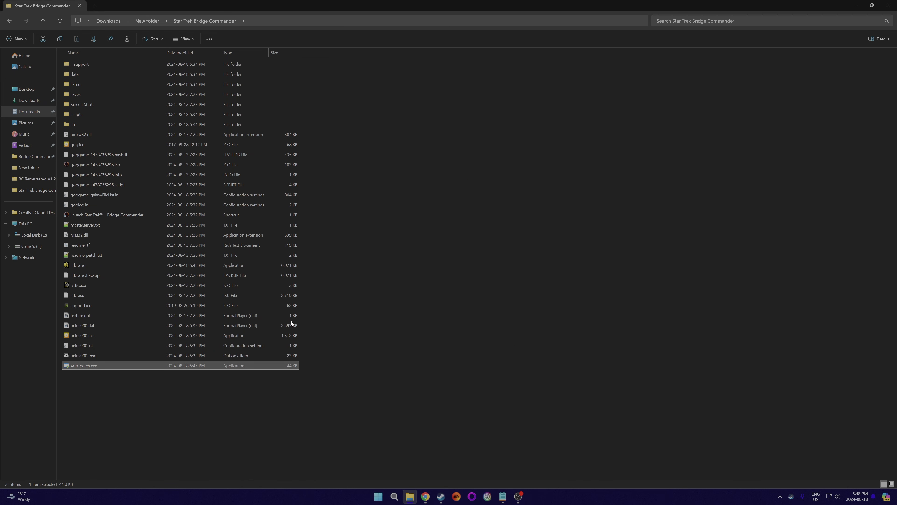
Select stbc.exe, then return to Downloads' New folder holding the mod archives
left_click(87, 267)
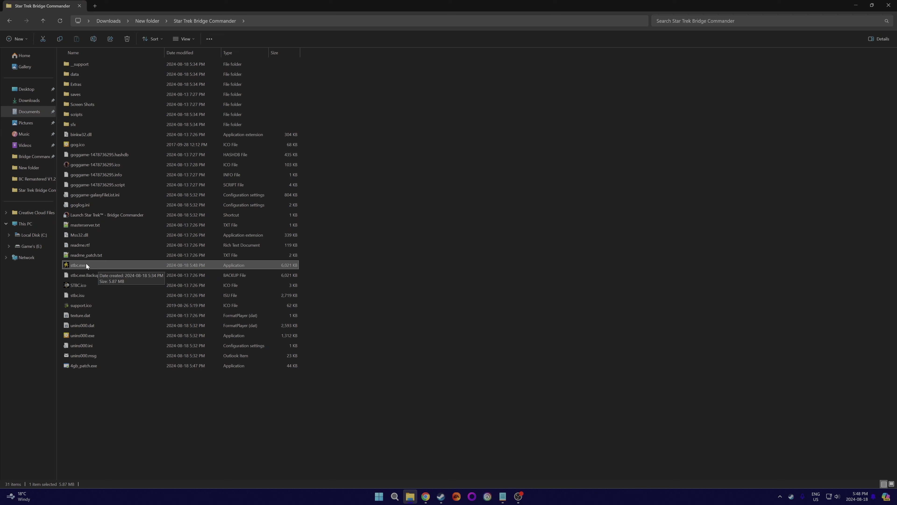
left_click(9, 21)
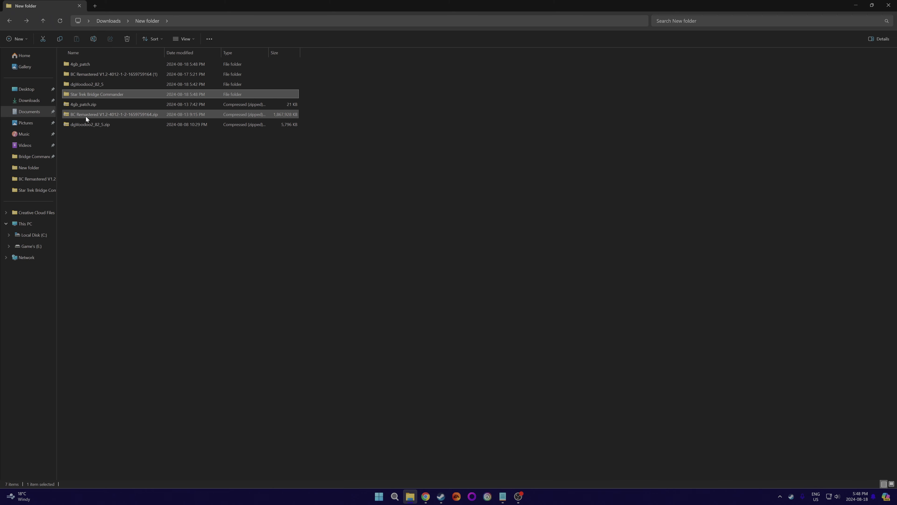
Browse the GOG, 4GB Patch and Nexus Mods tabs to reach the BC Remastered V1.2 download options
left_click(426, 495)
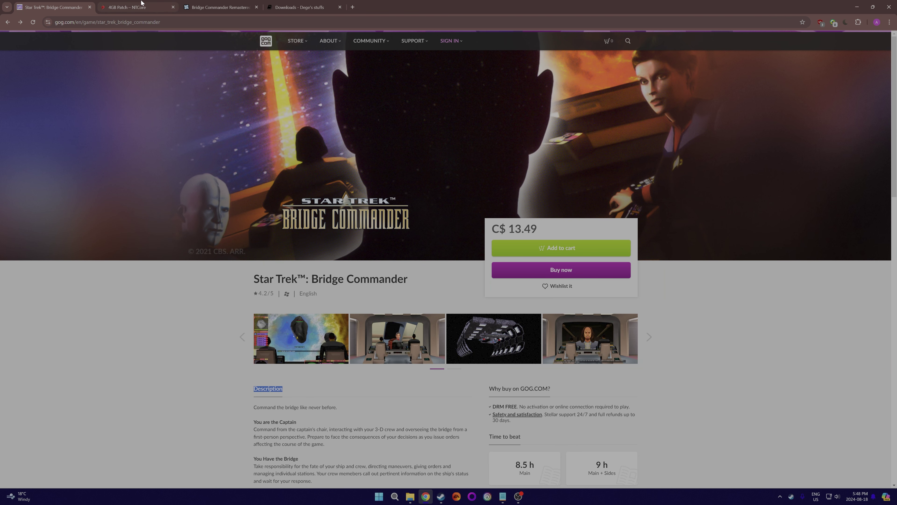
left_click(136, 6)
left_click(202, 3)
scroll(392, 245, "up", 5)
scroll(472, 242, "up", 3)
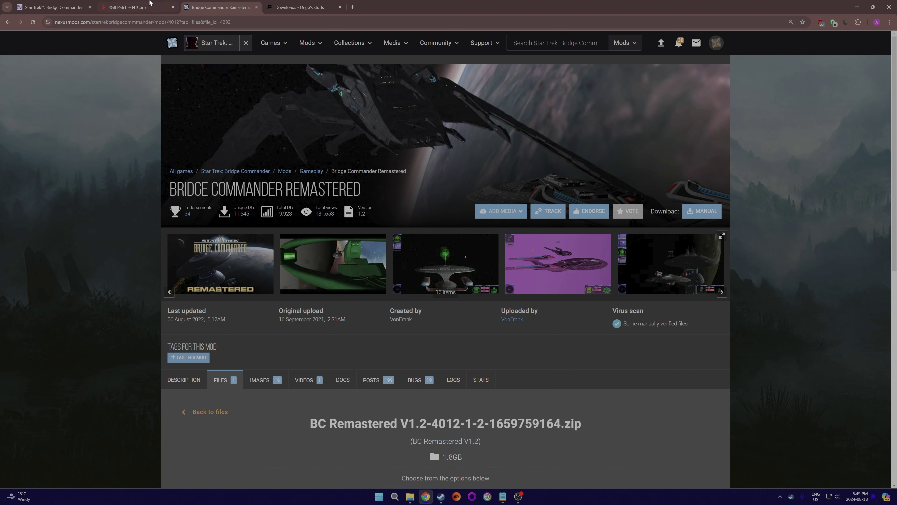
left_click(141, 7)
left_click(77, 5)
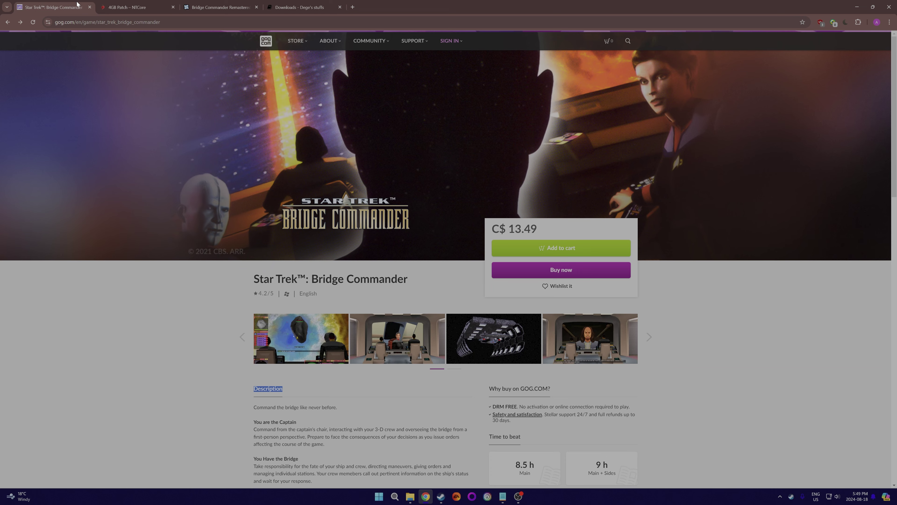
left_click(187, 5)
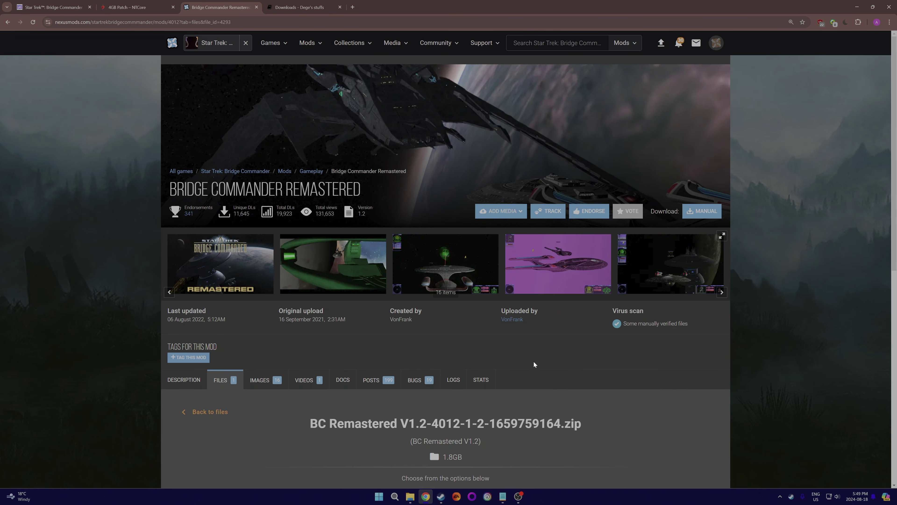
scroll(534, 368, "down", 5)
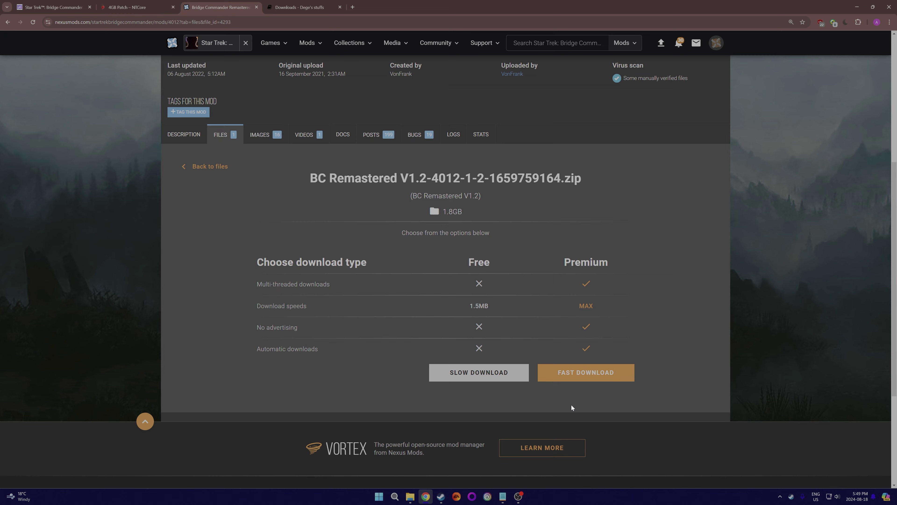
Minimize Chrome and extract the BC Remastered zip archive
left_click(856, 7)
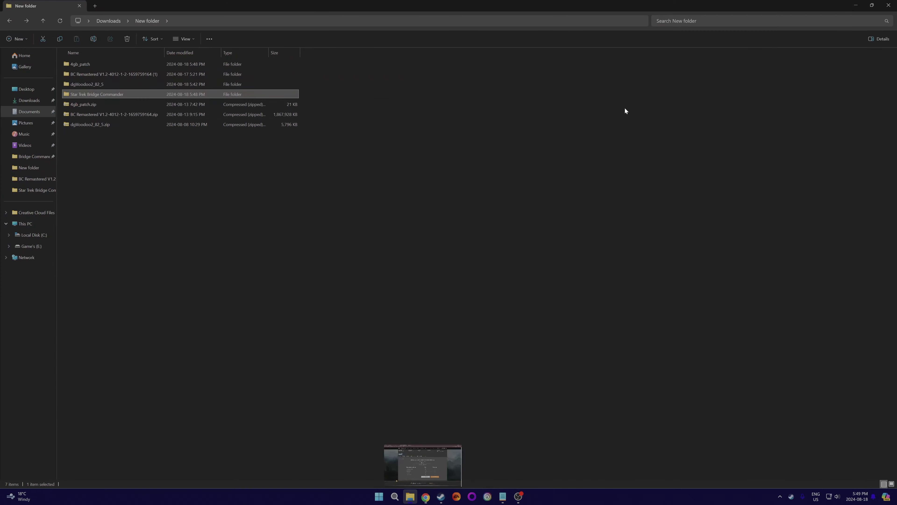
right_click(75, 115)
left_click(111, 194)
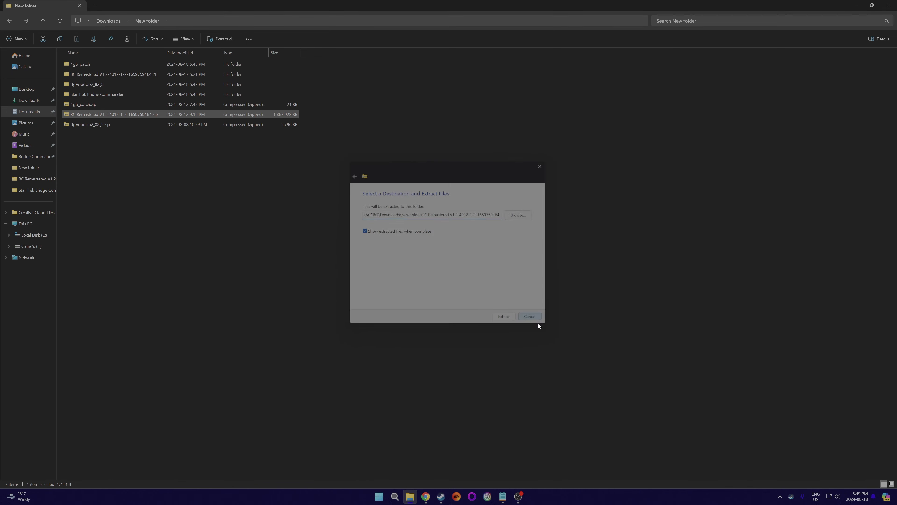
In the Star Trek Bridge Commander folder, select the data and scripts folders
double_click(116, 96)
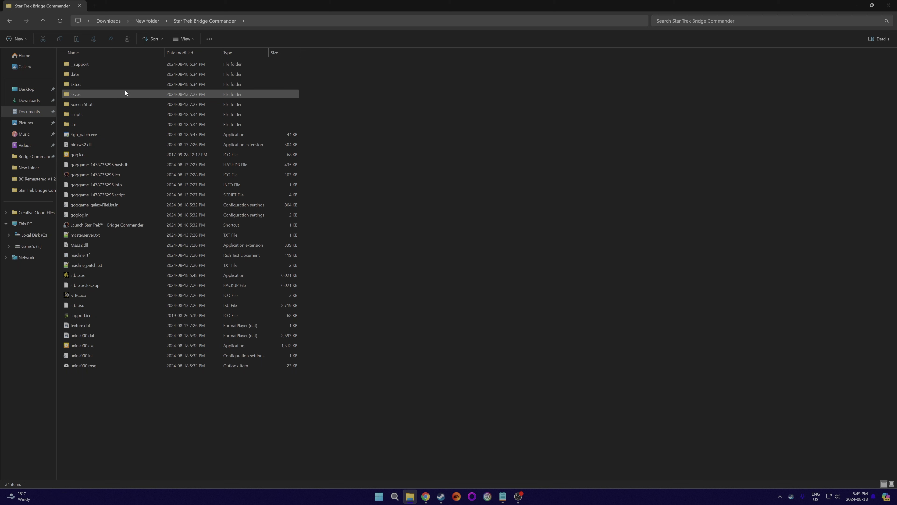
left_click(80, 73)
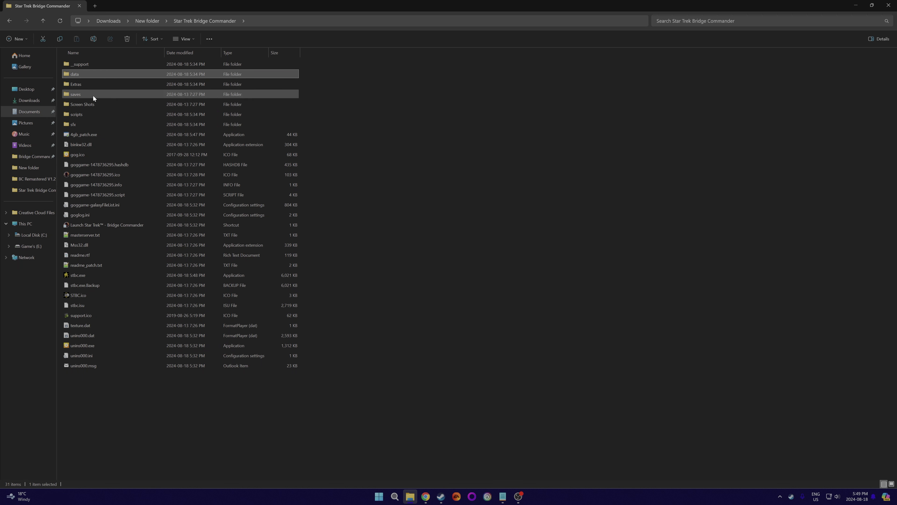
left_click(83, 114, "ctrl")
Delete the game's data, scripts and sfx folders
left_click(83, 125, "ctrl")
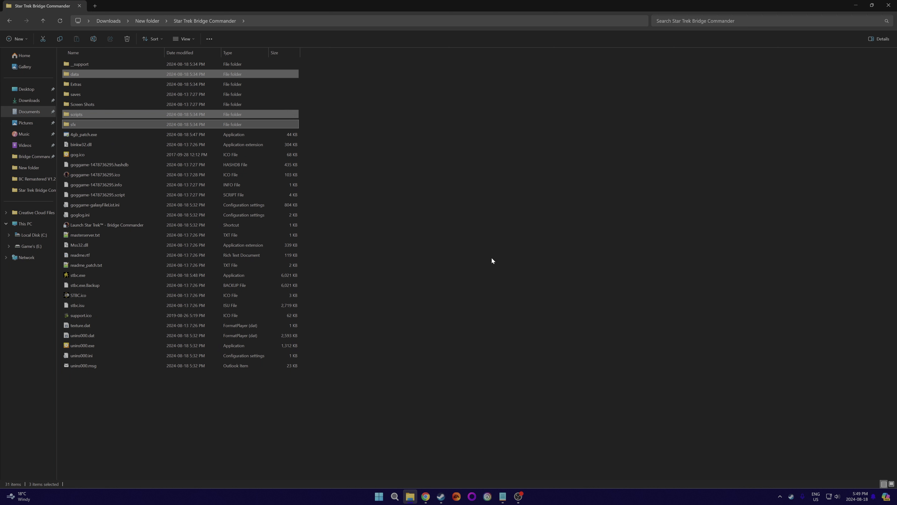
key("Delete")
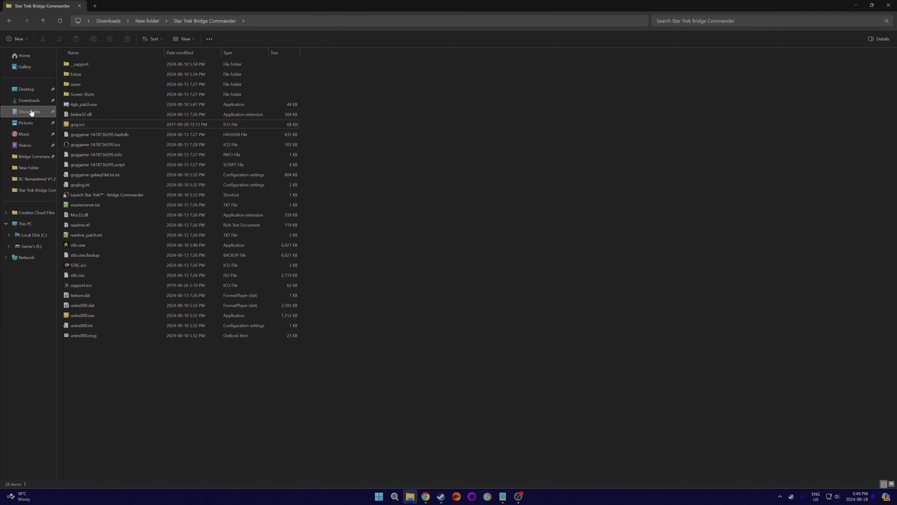
left_click(11, 20)
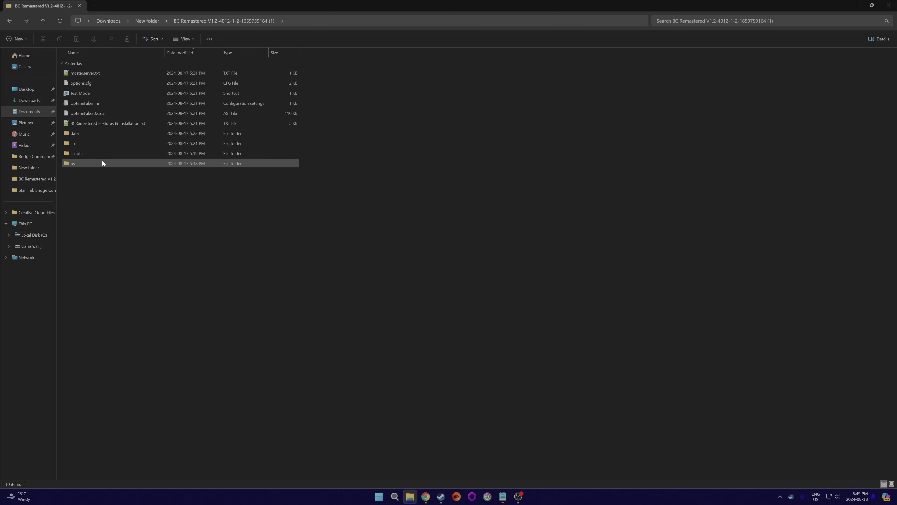
Select the six BC Remastered V1.2 files plus its data, sfx and scripts folders
left_click_drag(328, 76, 105, 127)
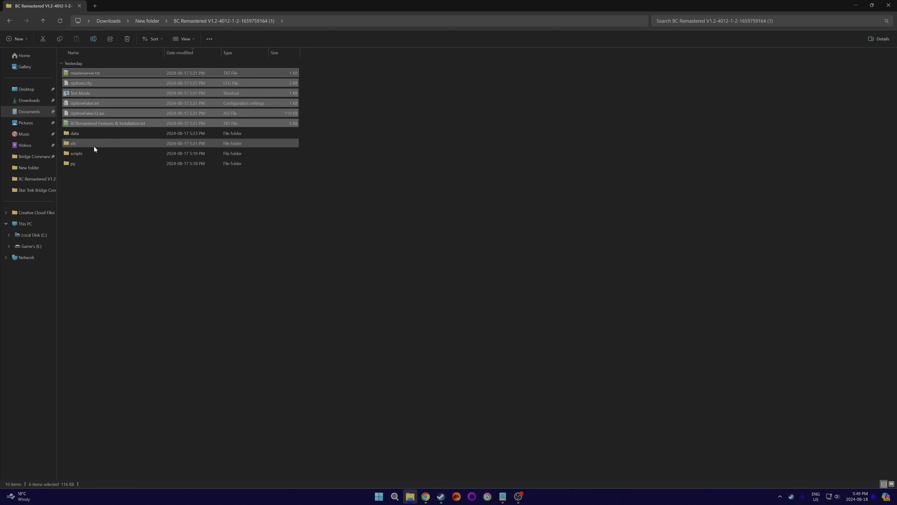
left_click(81, 134, "ctrl")
left_click(81, 143, "ctrl")
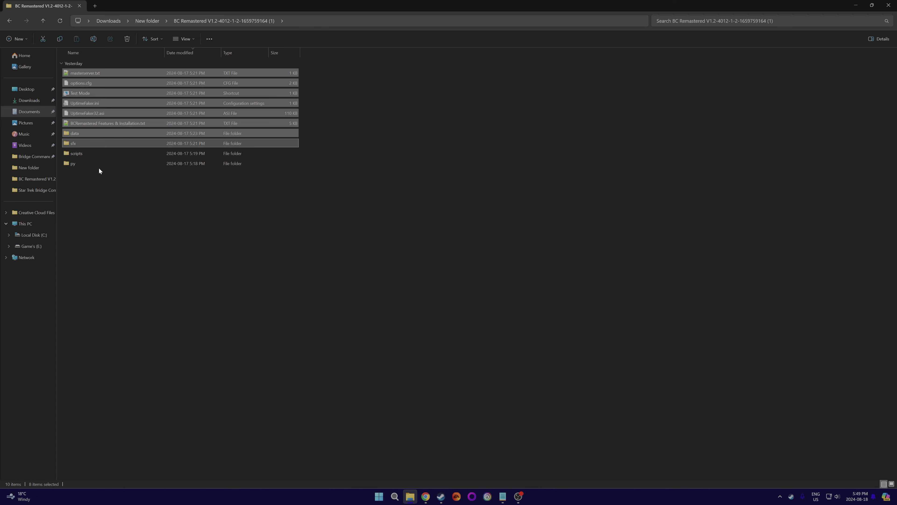
left_click(85, 154, "ctrl")
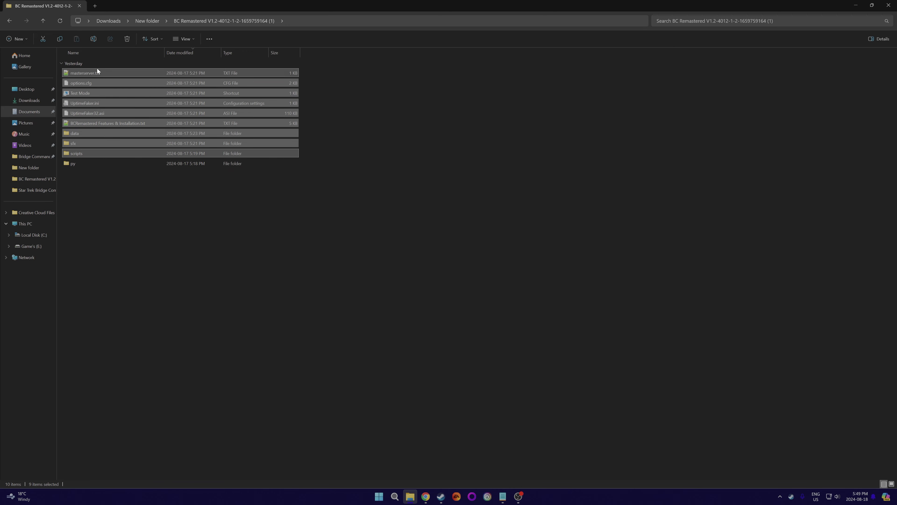
Paste the mod items into the Star Trek Bridge Commander folder, replacing masterserver.txt
left_click(10, 20)
double_click(115, 97)
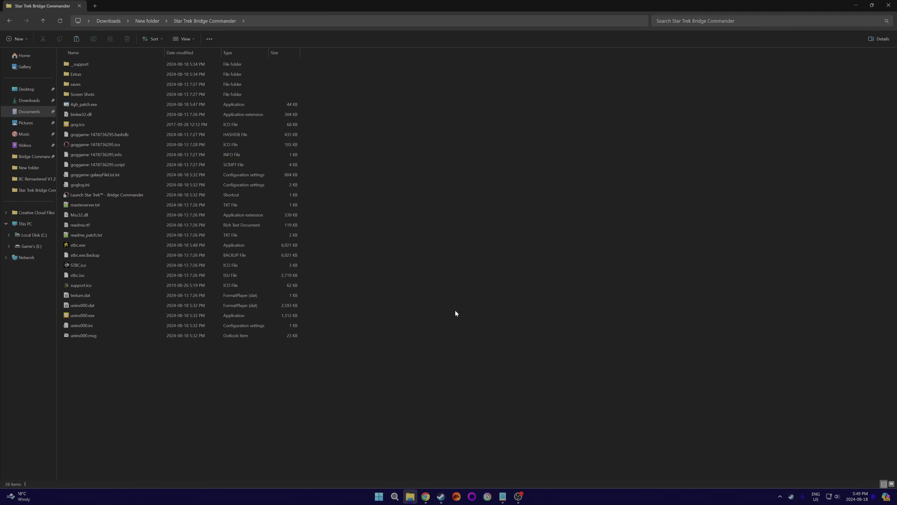
key("ctrl+v")
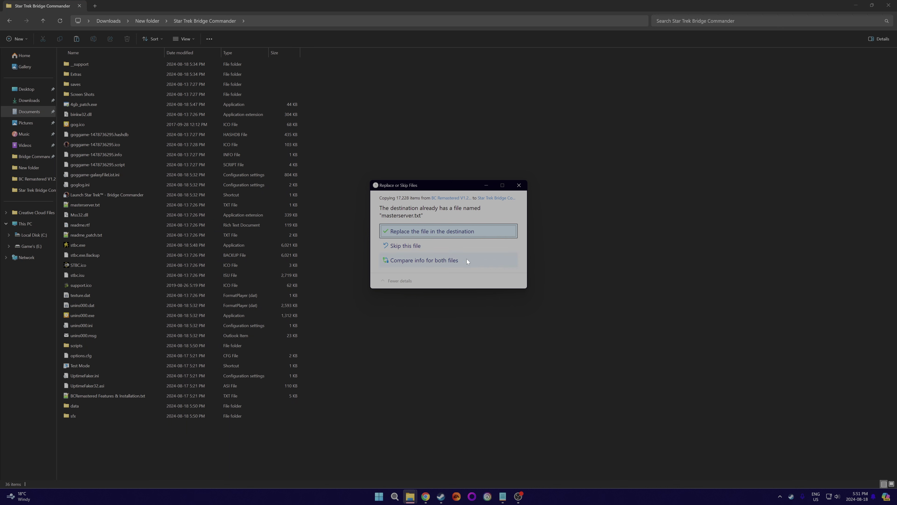
left_click(440, 232)
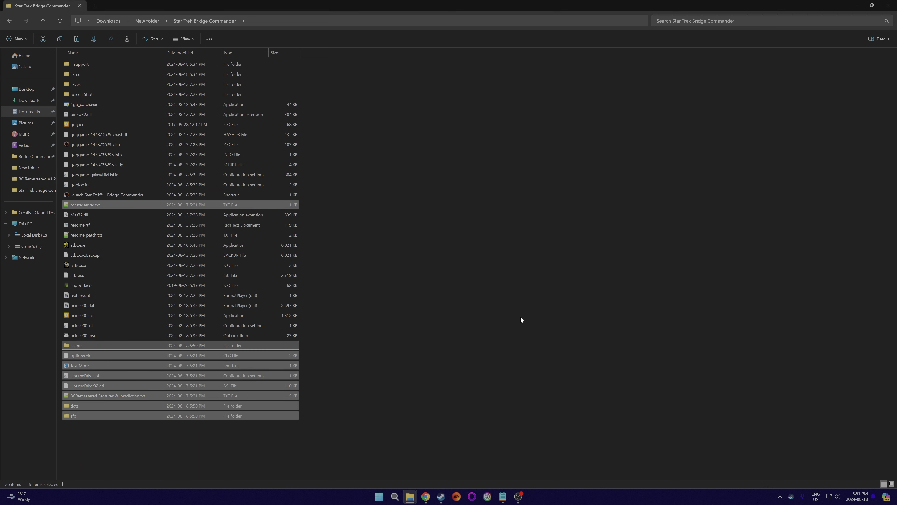
left_click(430, 326)
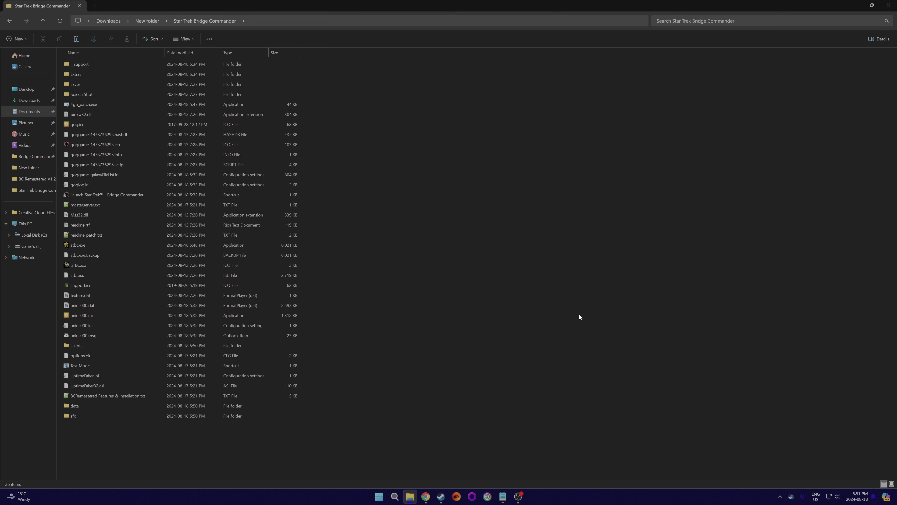
Back in New folder, open dgVoodoo2_82_5 in a second Explorer tab
key("alt+Left")
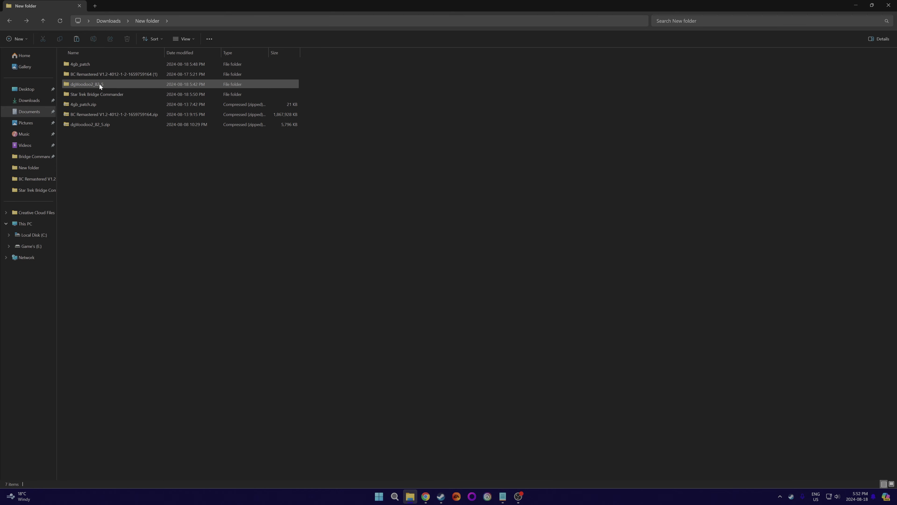
mouse_move(96, 82)
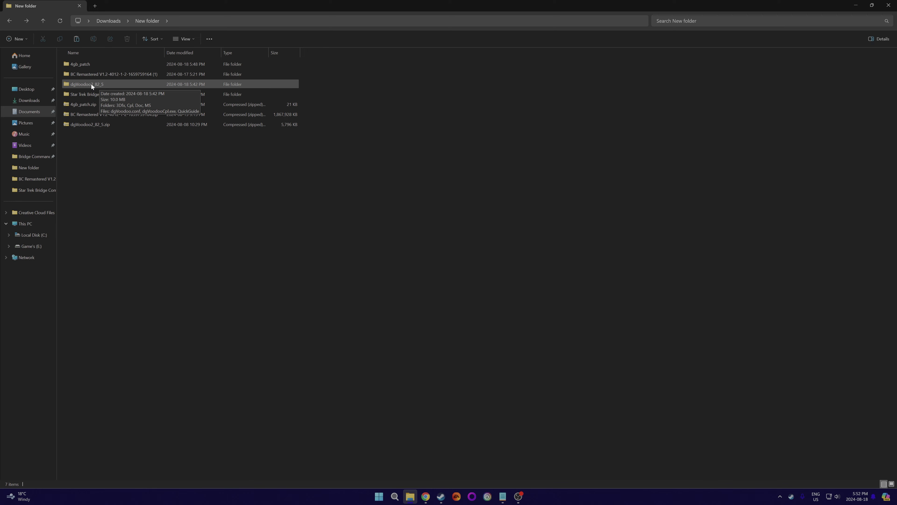
right_click(91, 85)
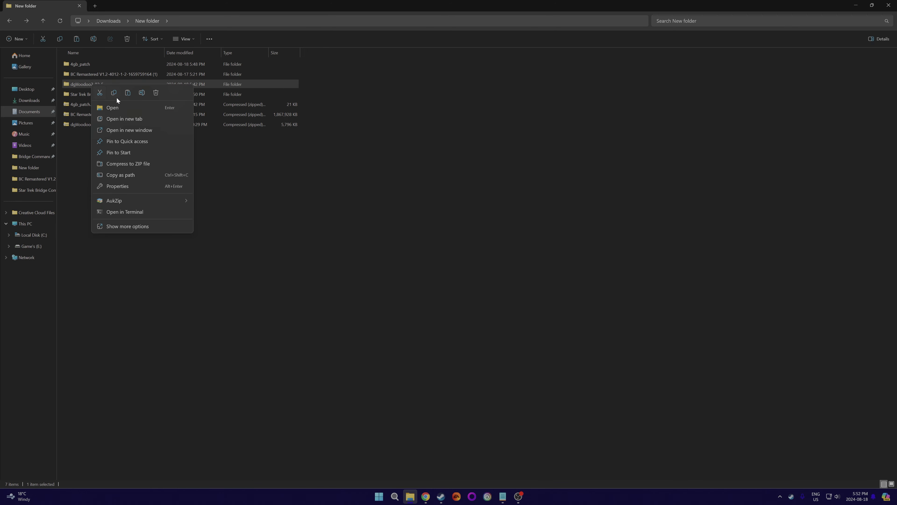
left_click(148, 121)
Move the top-level dgVoodoo2_82_5 files into the Star Trek Bridge Commander folder
left_click(91, 4)
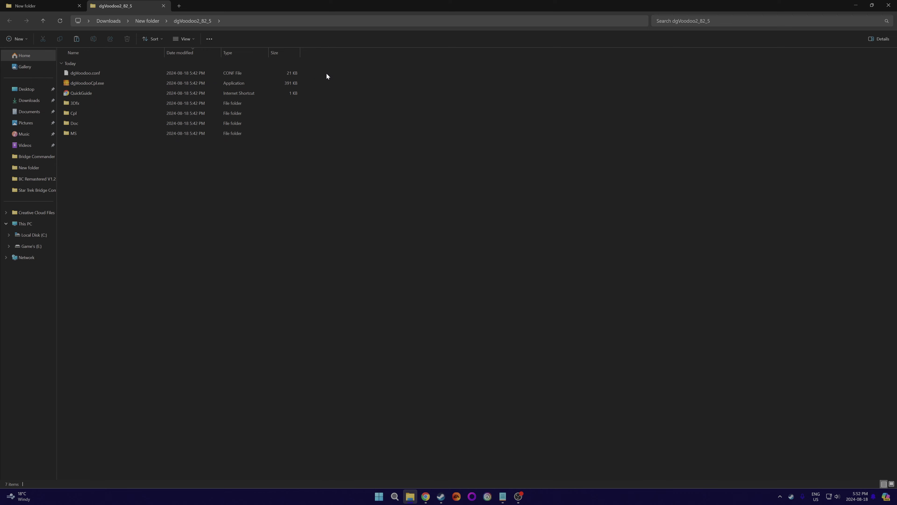
left_click_drag(326, 73, 114, 95)
double_click(116, 94)
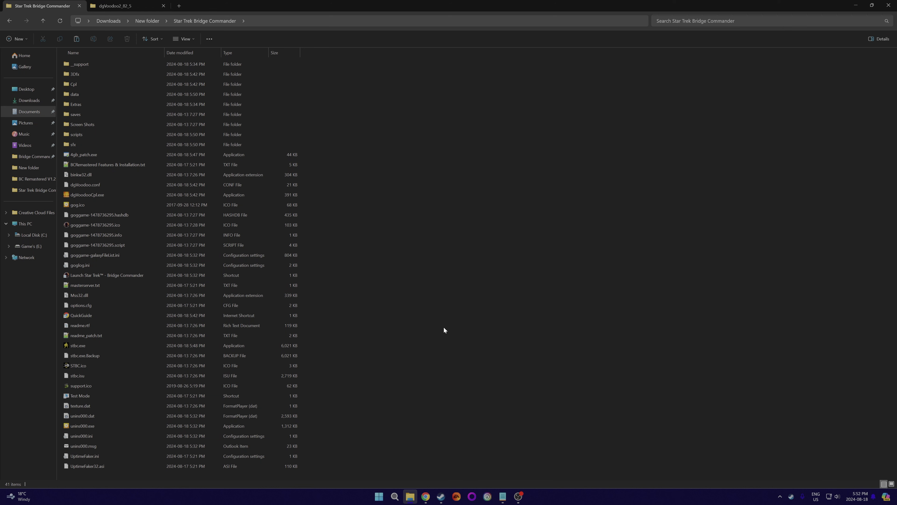
left_click(122, 6)
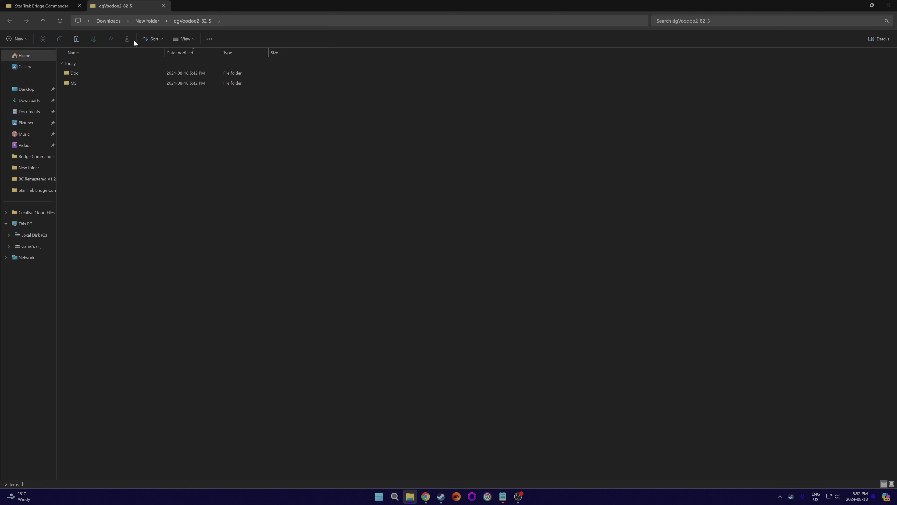
Move D3D8.dll, D3DImm.dll and DDraw.dll from MS\x86 into the game folder, then run dgVoodooCpl.exe
double_click(80, 84)
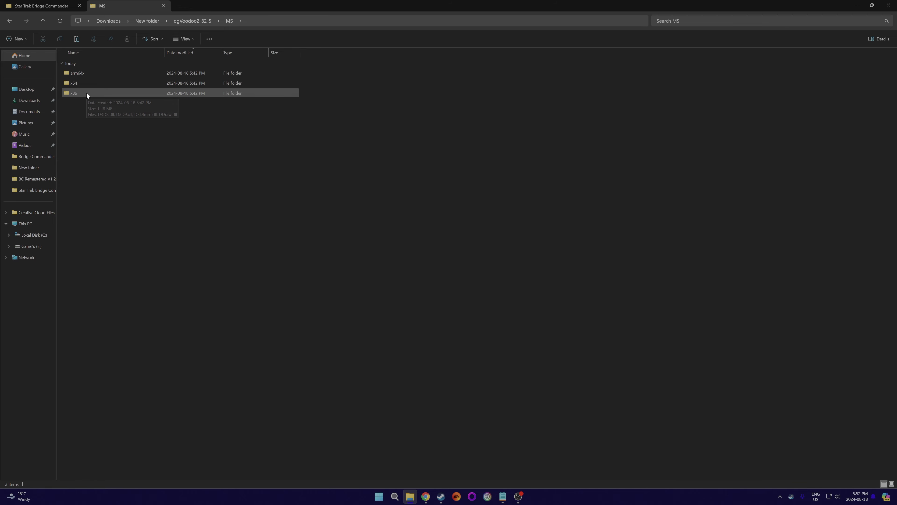
double_click(86, 93)
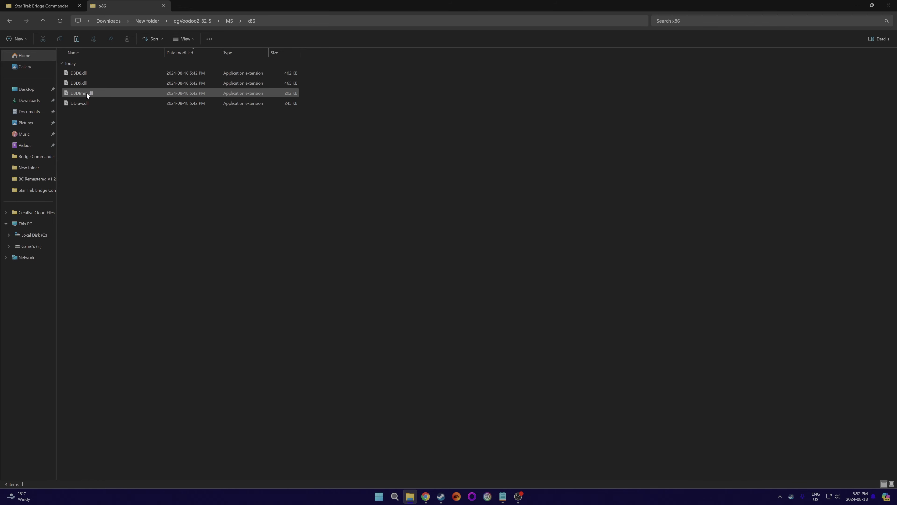
left_click(85, 73)
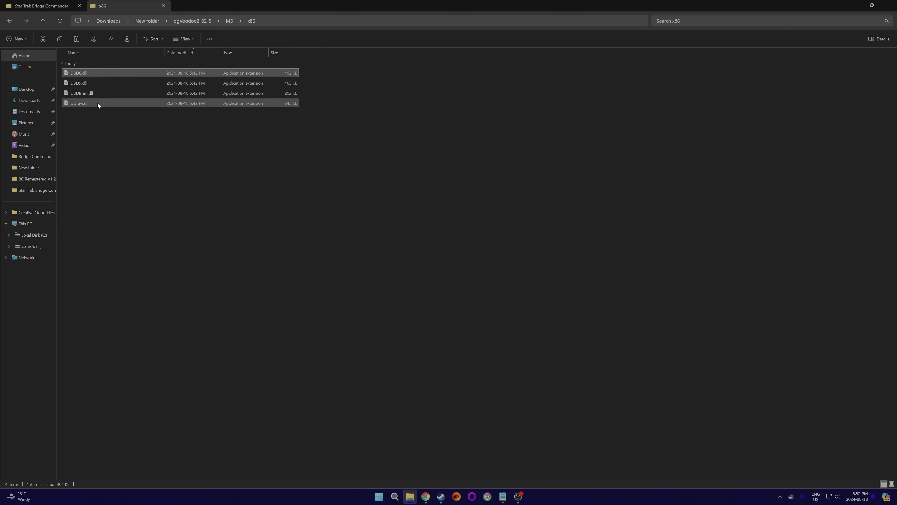
left_click(96, 94, "ctrl")
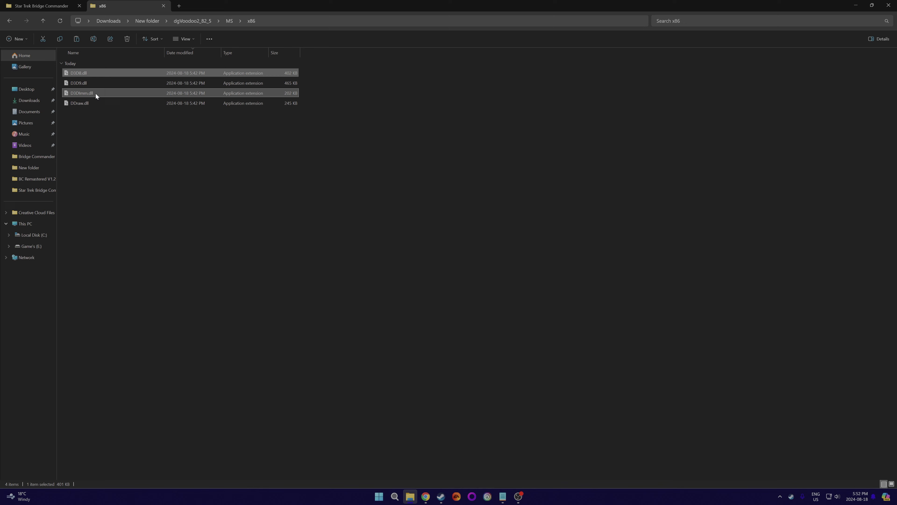
left_click(93, 105, "ctrl")
left_click_drag(93, 105, 415, 187)
left_click(385, 225)
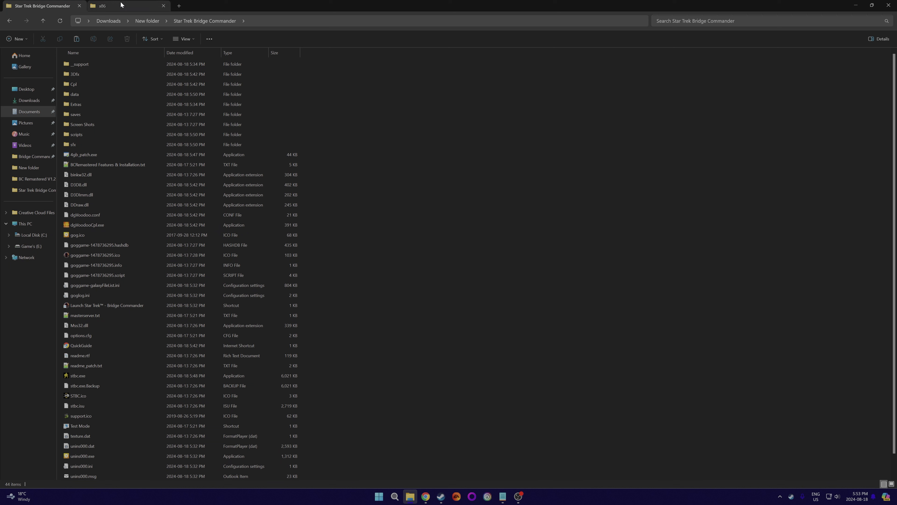
left_click(163, 6)
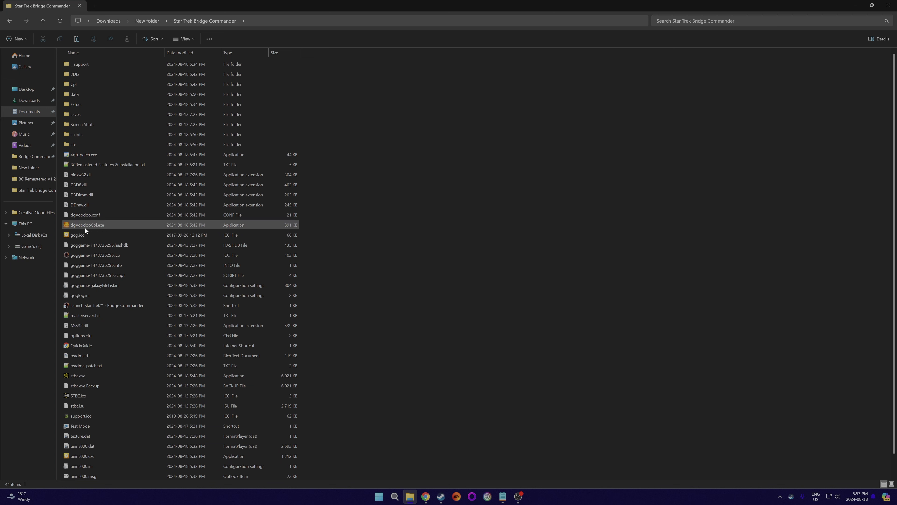
double_click(104, 225)
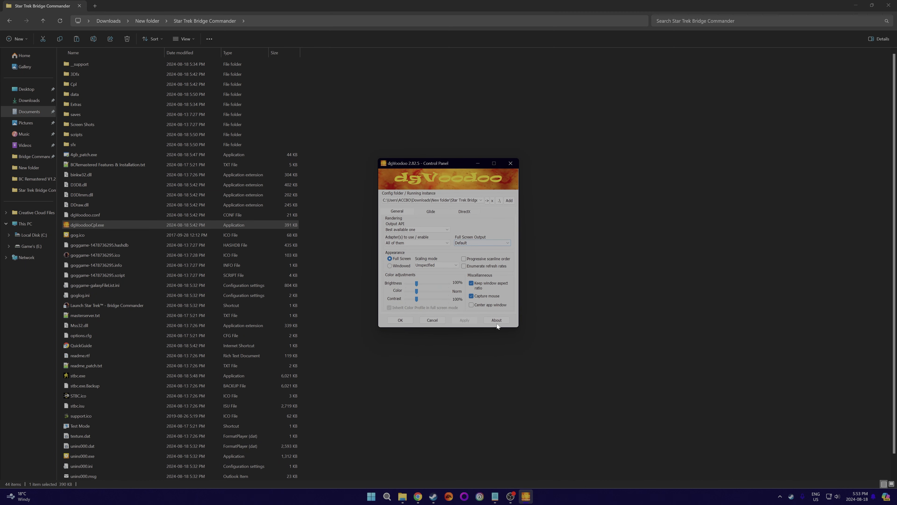
Turn off the 3Dfx watermark on the Glide tab and the dgVoodoo watermark on DirectX
left_click(428, 212)
left_click(388, 298)
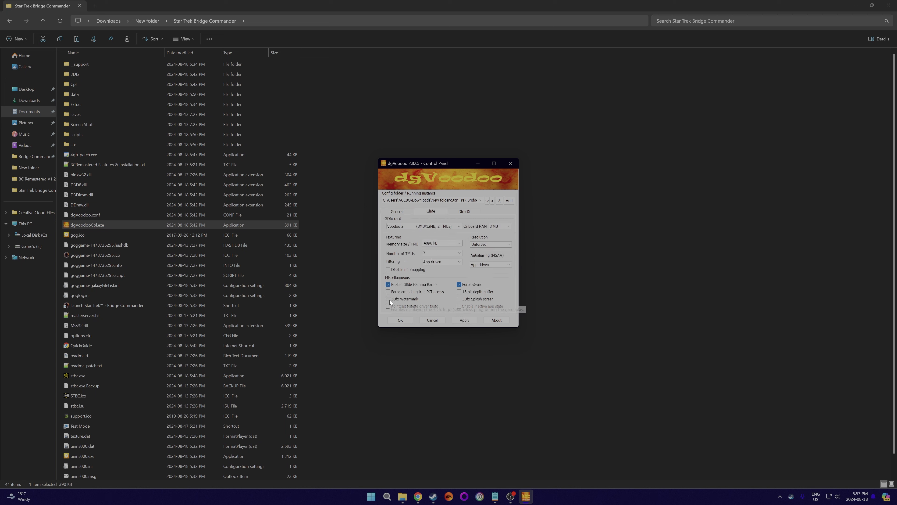
left_click(461, 211)
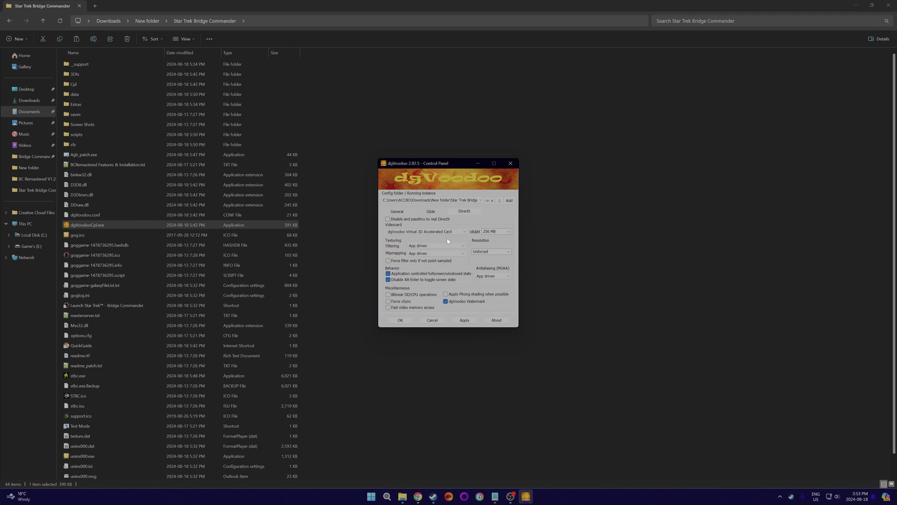
left_click(445, 301)
Keep the Virtual 3D Accelerated Card, set video memory to 1024 MB, and apply
left_click(408, 232)
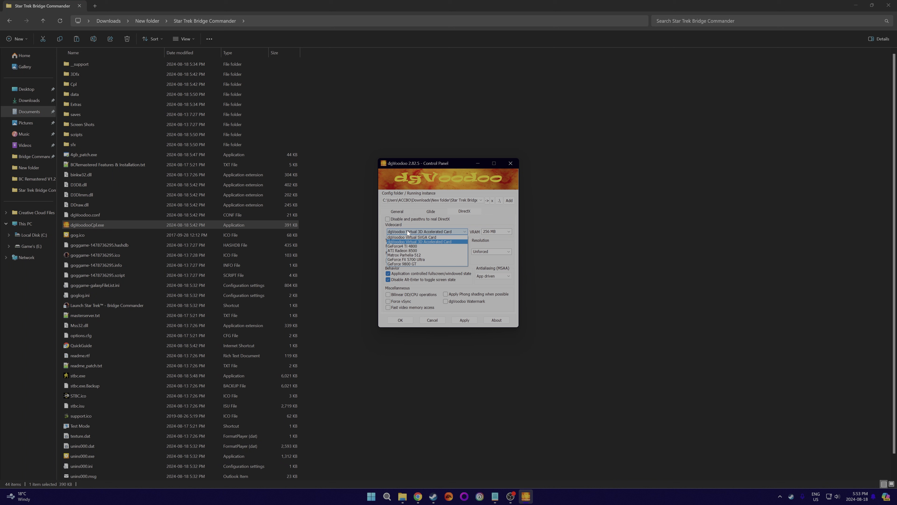
left_click(427, 242)
left_click(509, 232)
left_click(498, 264)
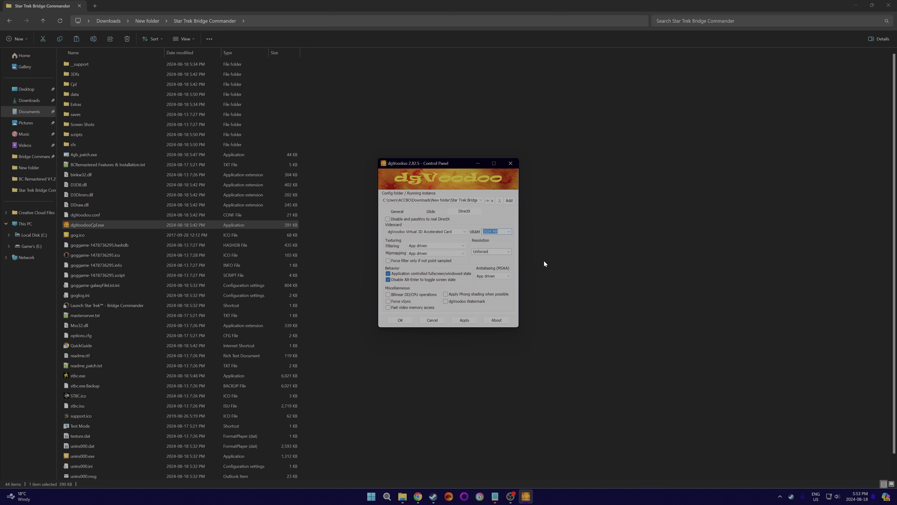
left_click(511, 231)
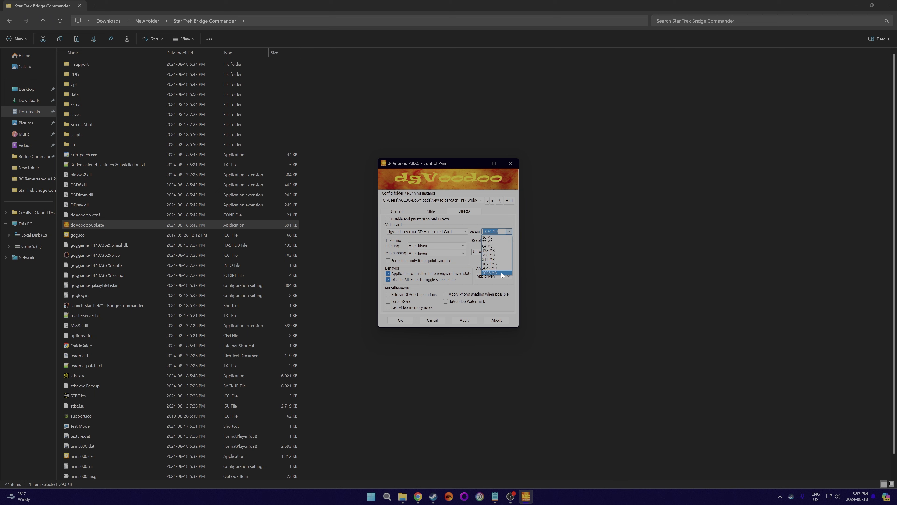
left_click(490, 217)
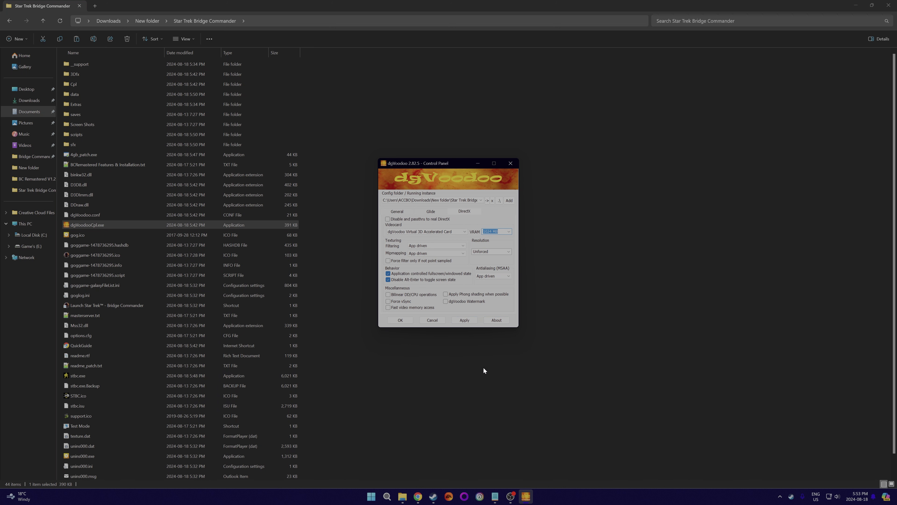
left_click(459, 320)
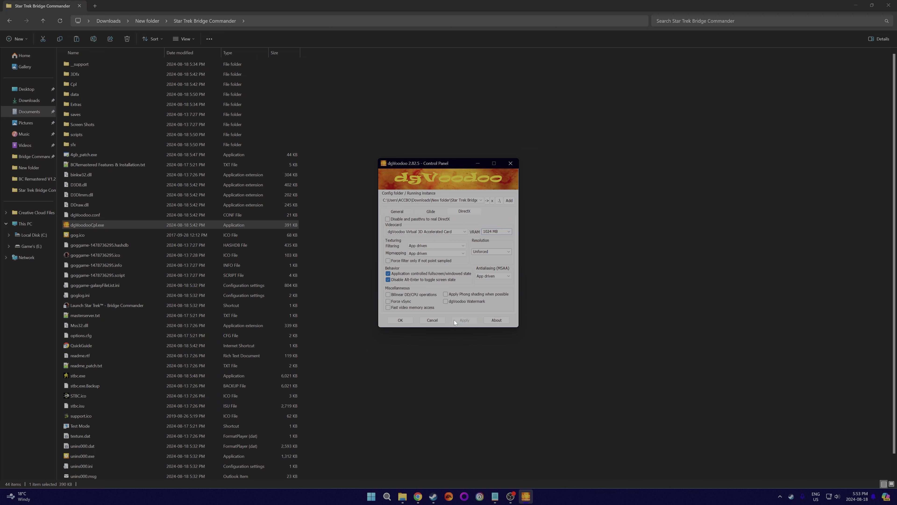
left_click(400, 319)
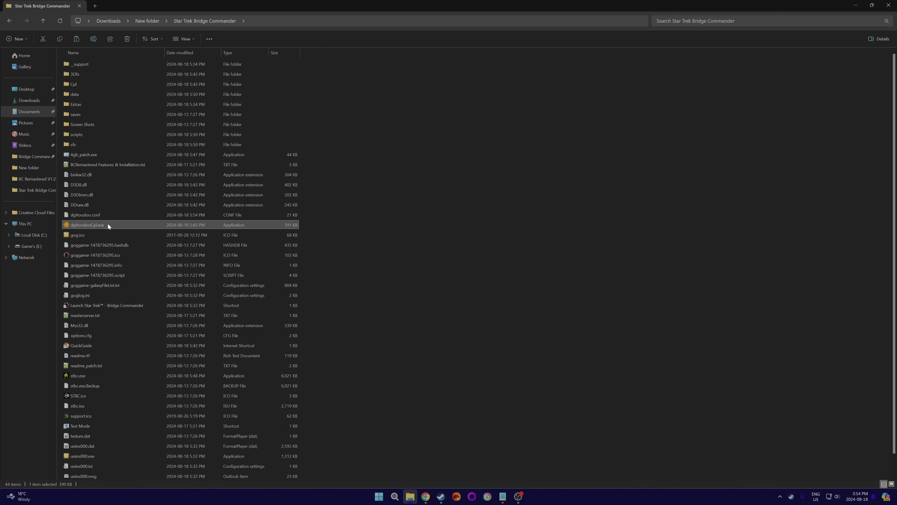
mouse_move(108, 225)
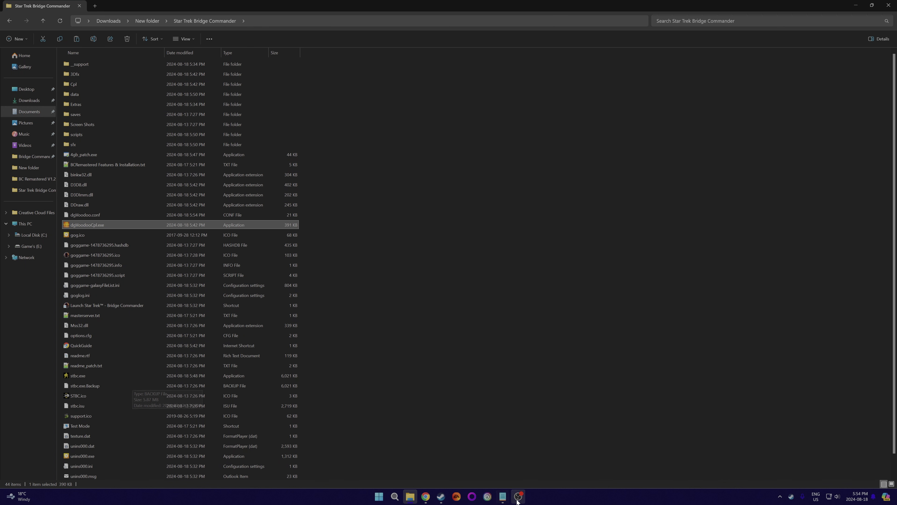
Return to Chrome and show the GOG Star Trek: Bridge Commander store tab
left_click(425, 496)
left_click(291, 7)
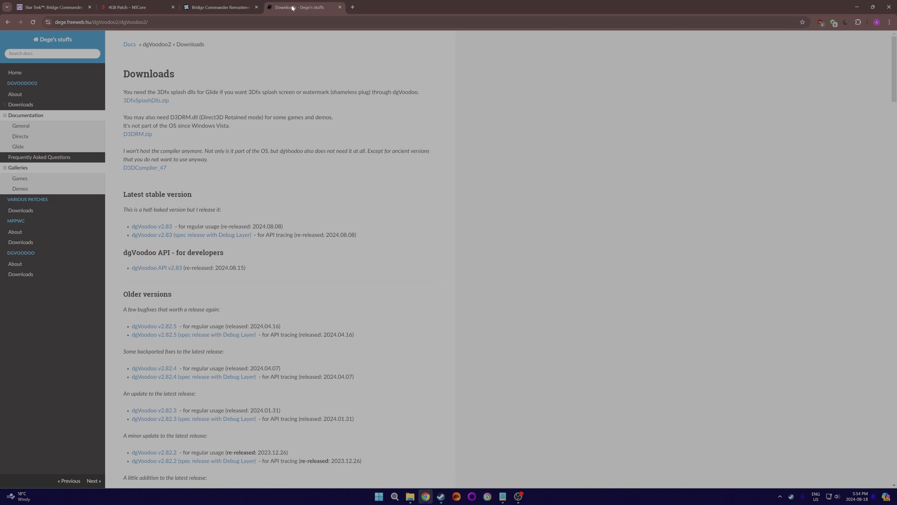
left_click(58, 6)
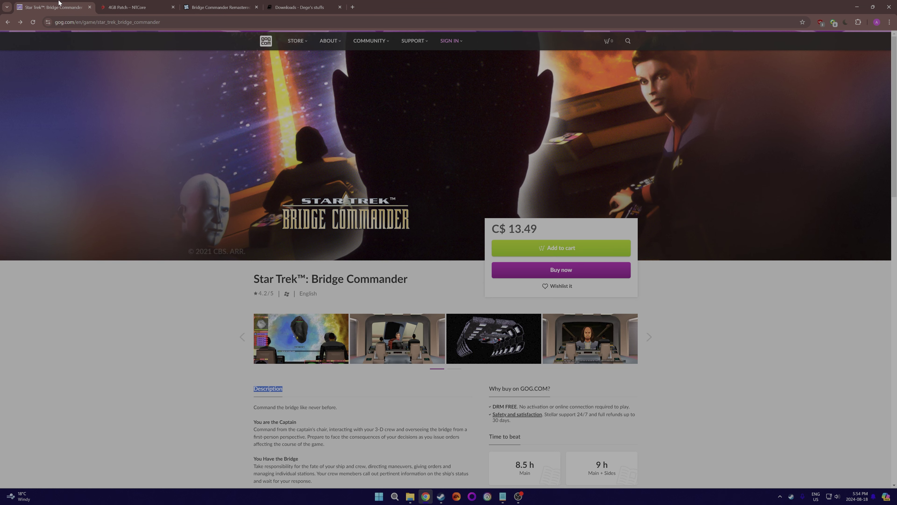